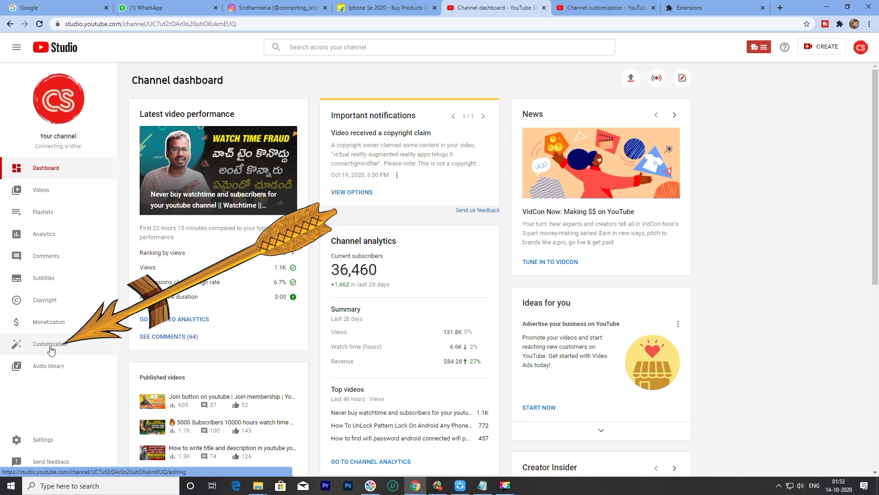
- Open the channel customization page and review the layout's video spotlight and featured sections
click(50, 349)
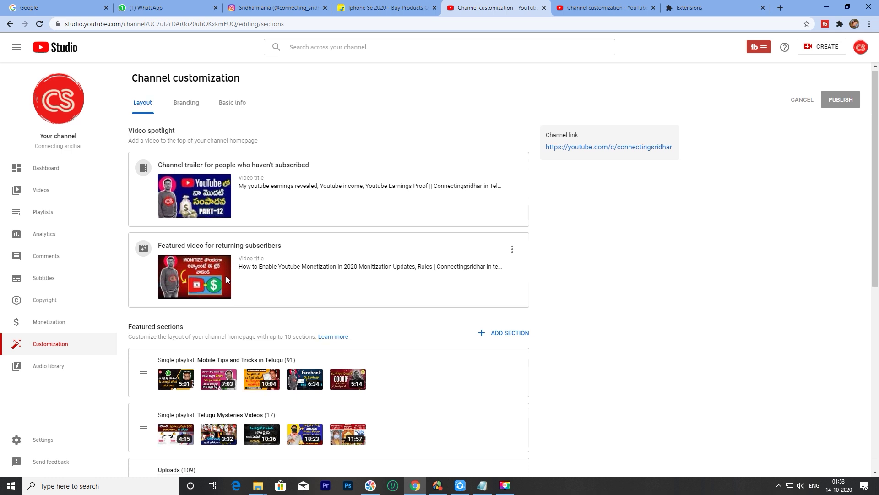
scroll(226, 276, down, 1)
scroll(213, 193, up, 1)
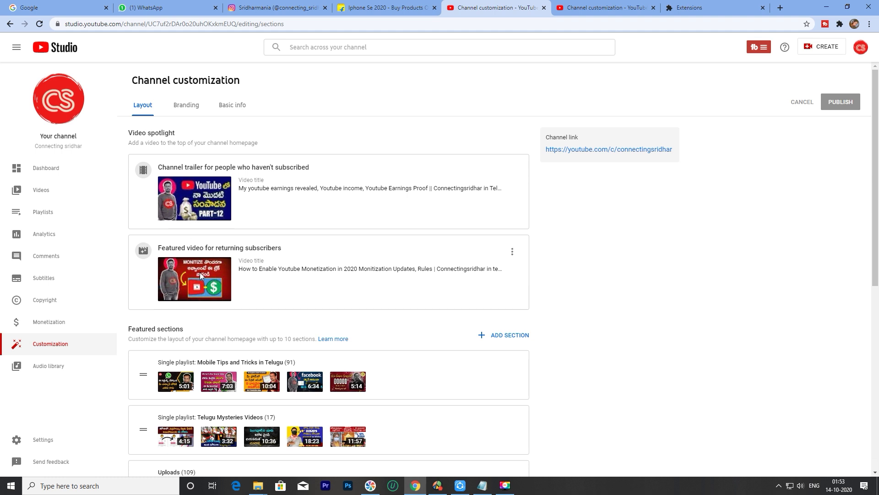
scroll(226, 287, down, 4)
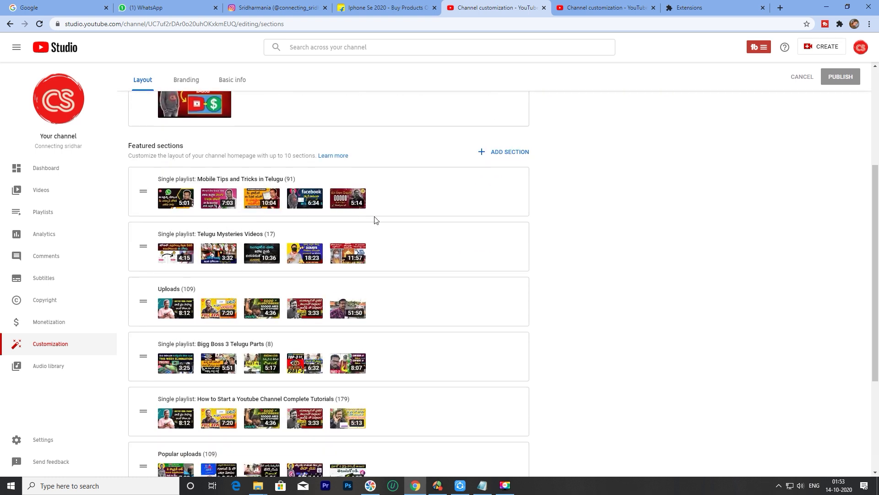
scroll(375, 220, down, 4)
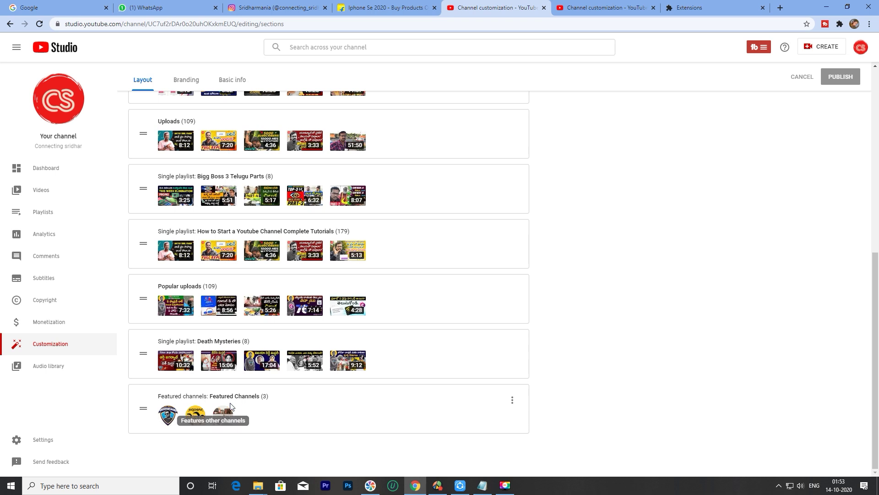
scroll(338, 298, up, 1)
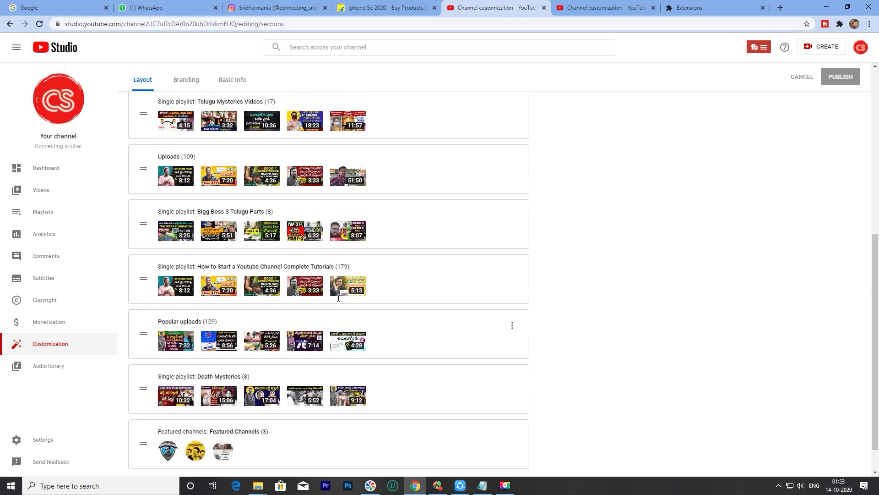
scroll(339, 298, up, 5)
- View the branding images, and examine the channel description, links and contact email in the basic info
click(192, 110)
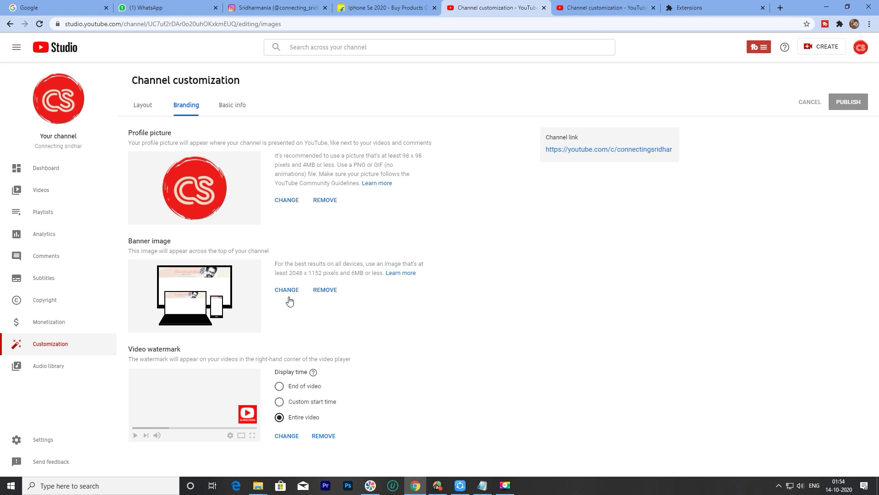
click(231, 107)
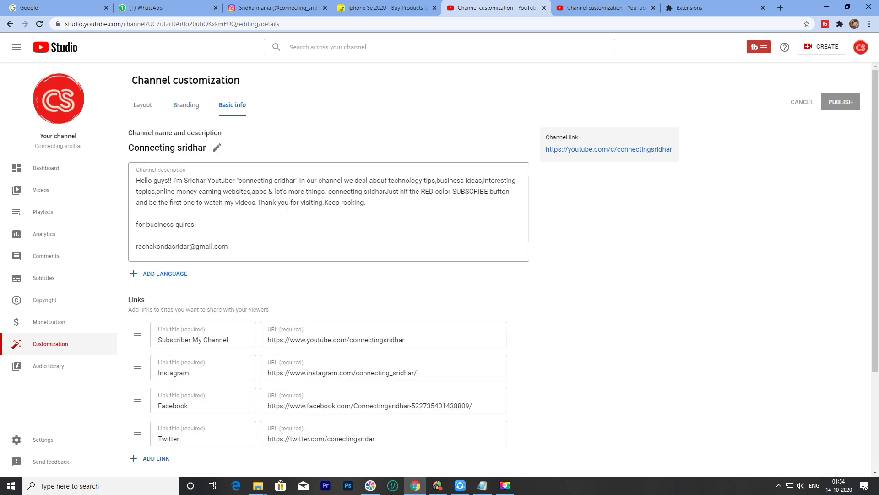
drag(265, 247, 69, 169)
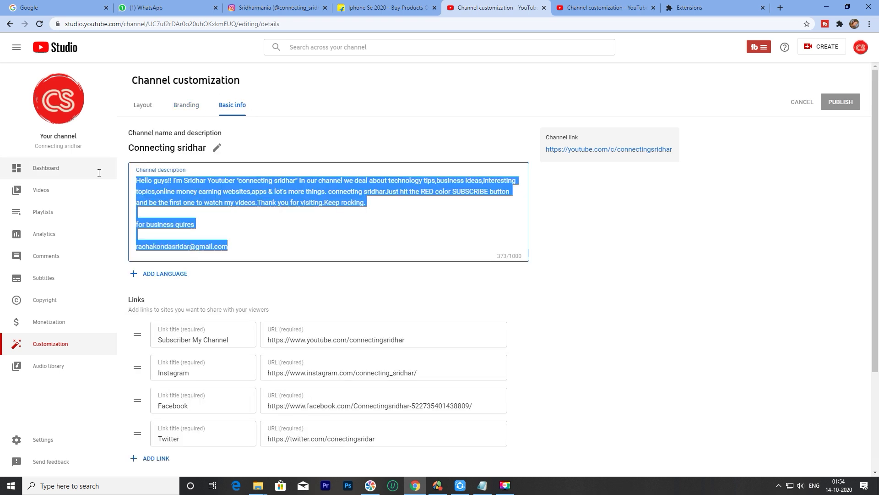
click(257, 260)
scroll(266, 293, down, 1)
scroll(270, 298, down, 1)
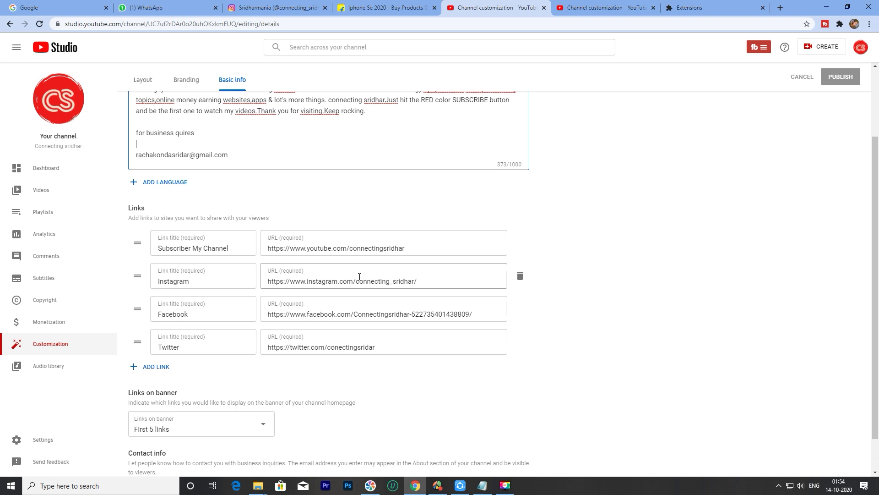
scroll(293, 311, down, 1)
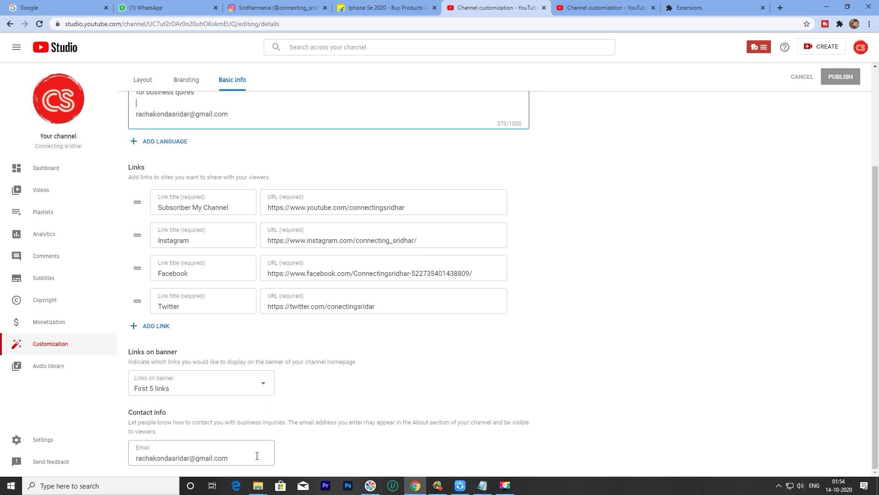
drag(259, 456, 185, 447)
click(515, 266)
scroll(515, 266, up, 3)
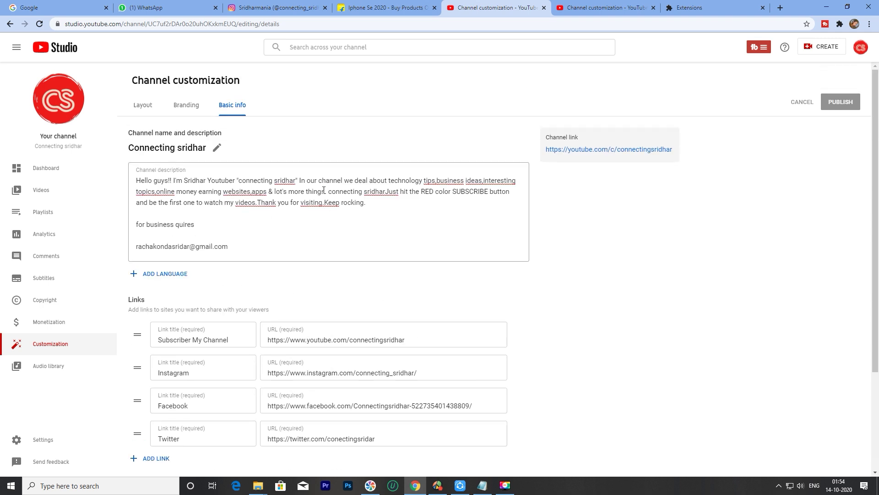
- Return to the layout settings and look through the featured sections
click(143, 106)
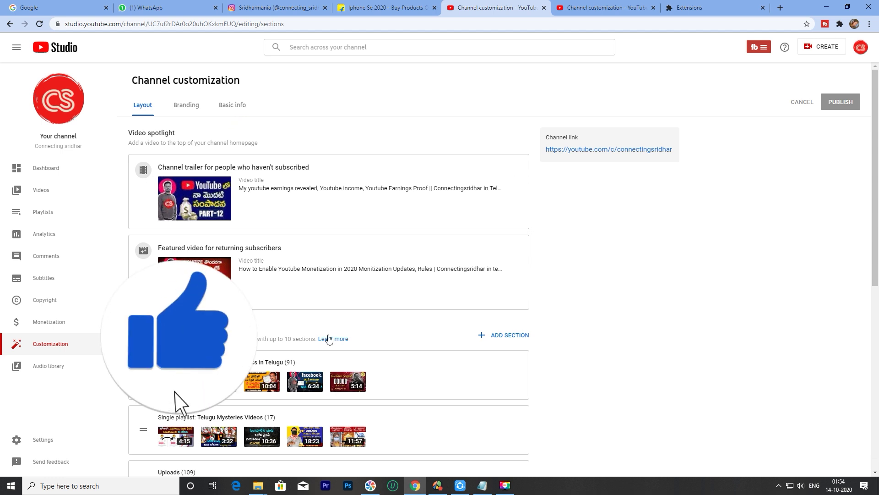
scroll(330, 339, down, 5)
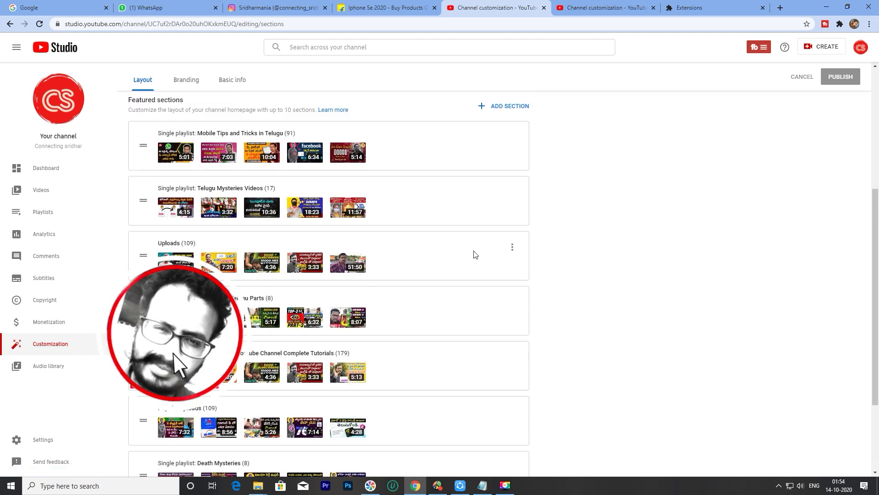
scroll(363, 259, down, 3)
scroll(362, 258, up, 5)
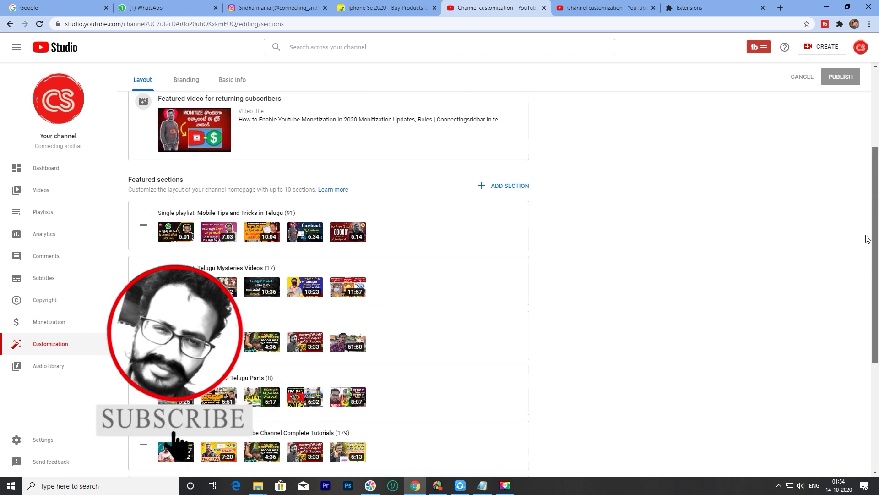
scroll(363, 259, up, 2)
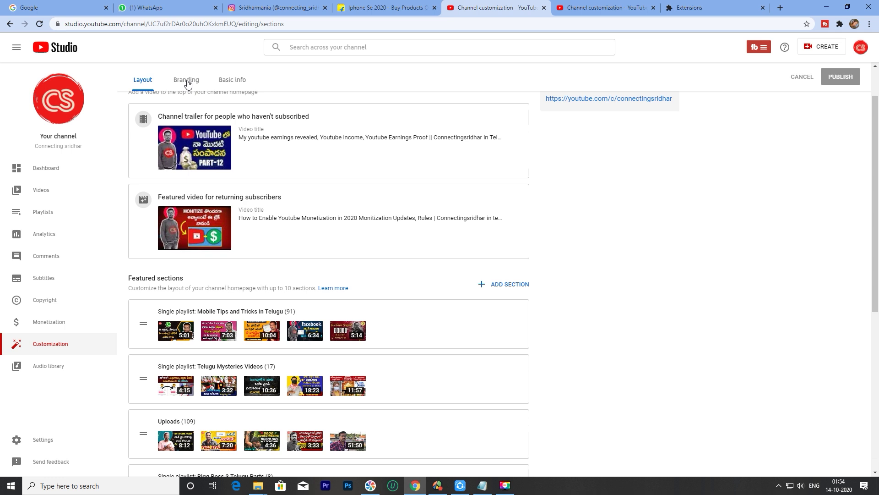
- Review the channel's basic info again, from the description and links down to the contact email
click(235, 84)
click(282, 166)
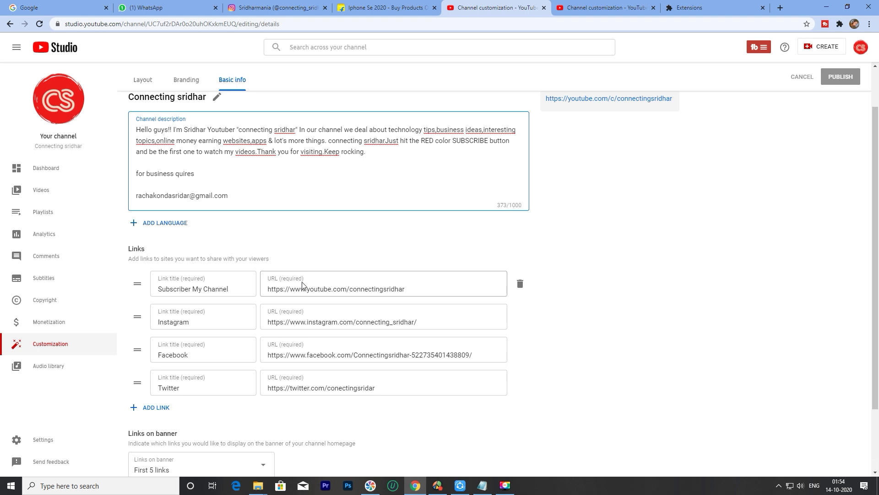
scroll(311, 303, down, 1)
scroll(249, 426, down, 1)
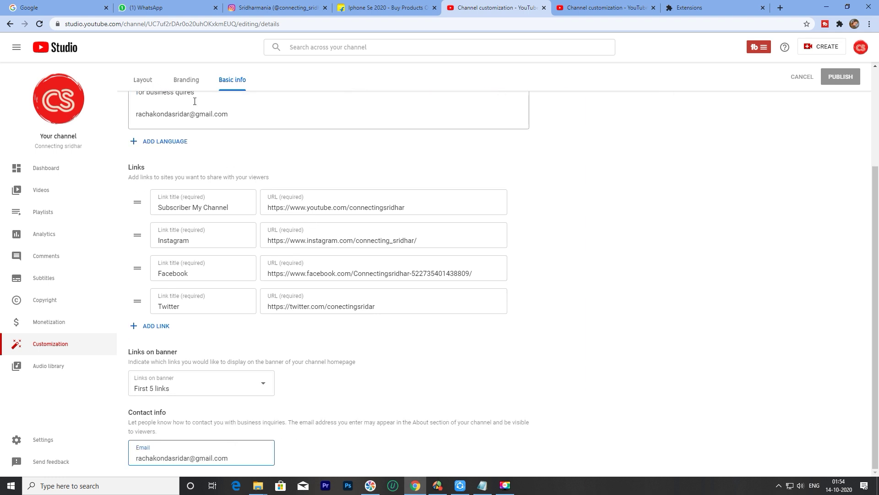
- Look over the layout from the channel trailer to the featured channels section
click(143, 80)
scroll(301, 284, down, 2)
scroll(275, 252, up, 5)
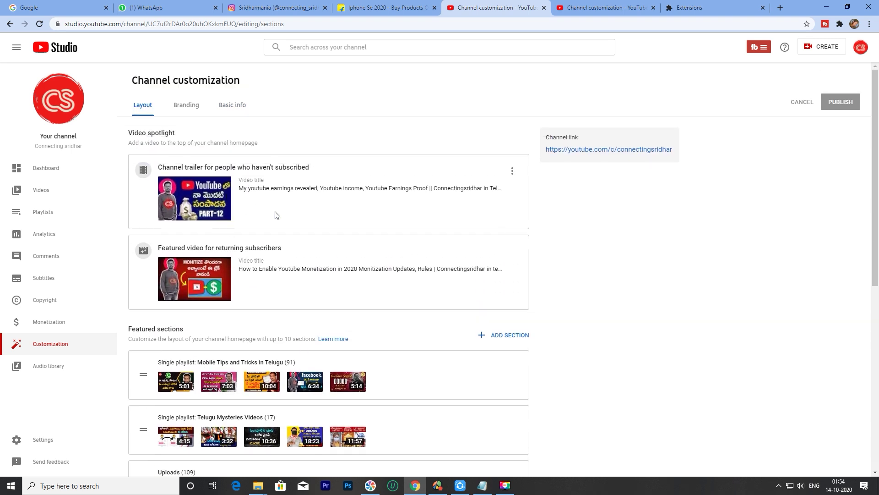
scroll(276, 215, down, 8)
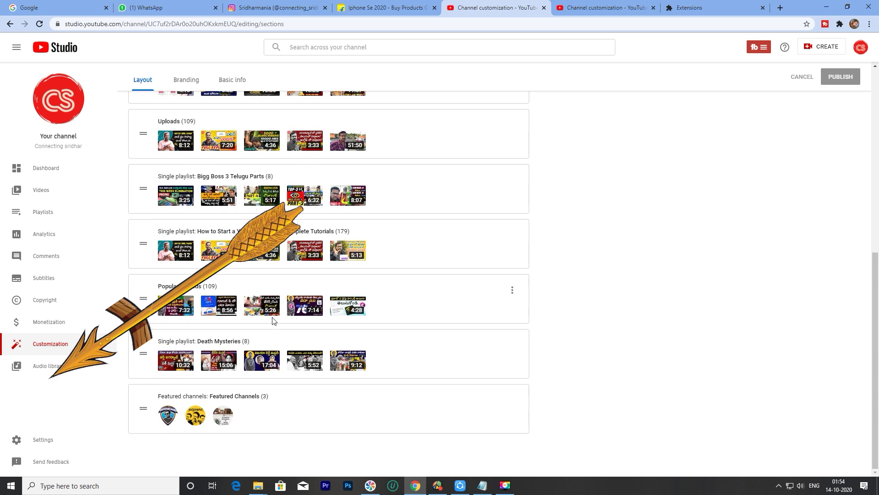
scroll(290, 238, up, 10)
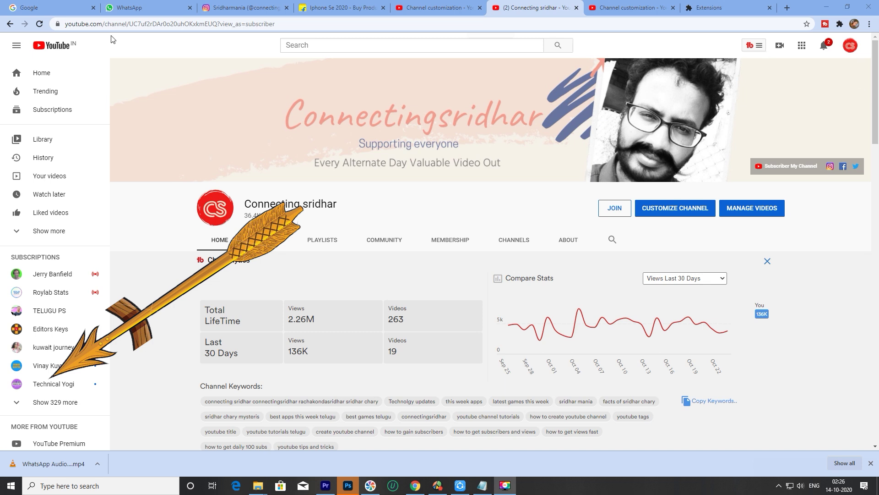
- Go back to YouTube's advanced settings, open your own channel page from the account, and start customizing the channel
click(9, 24)
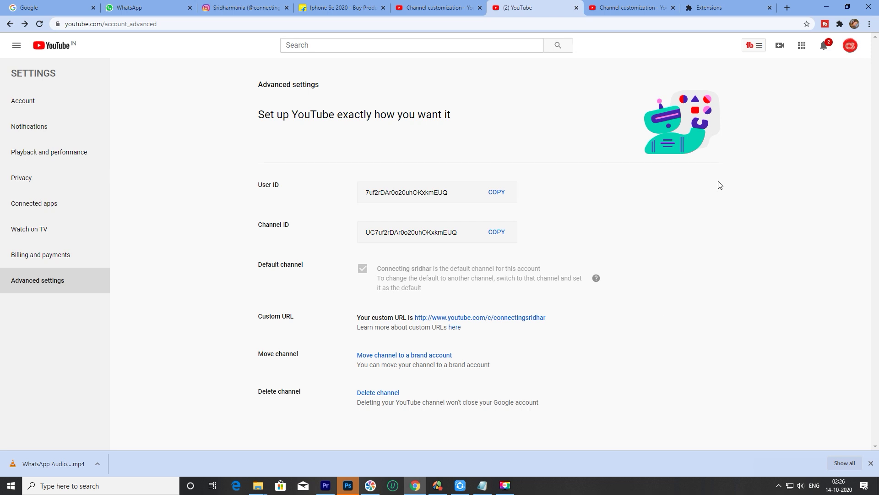
click(851, 45)
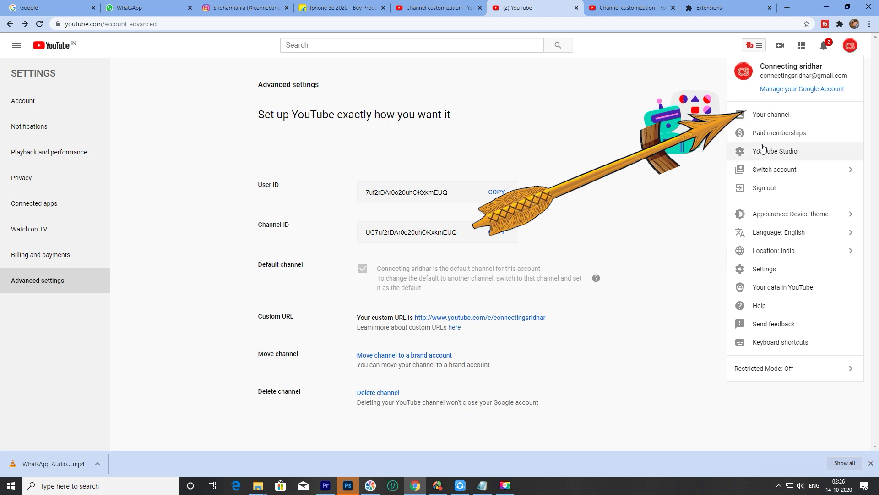
click(778, 114)
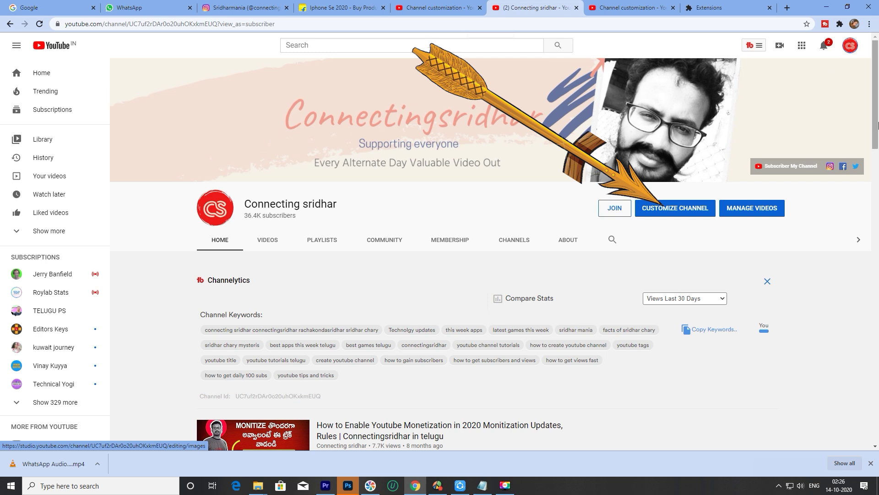
scroll(877, 120, down, 1)
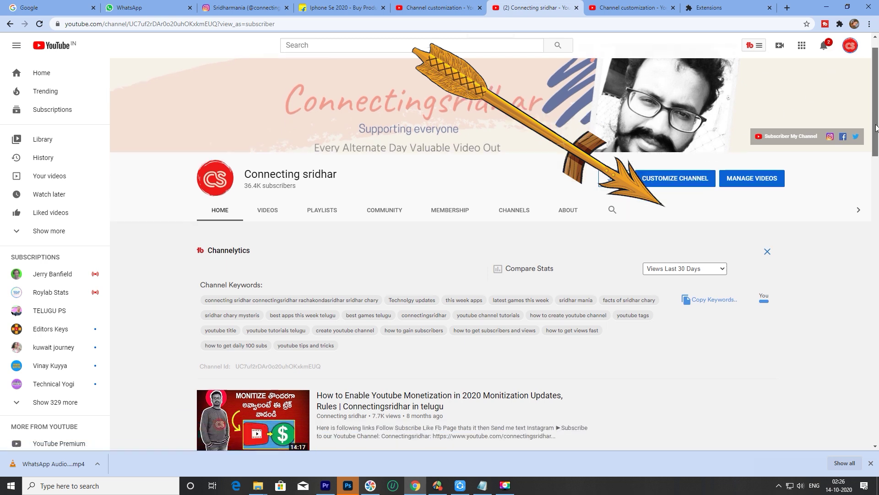
click(683, 181)
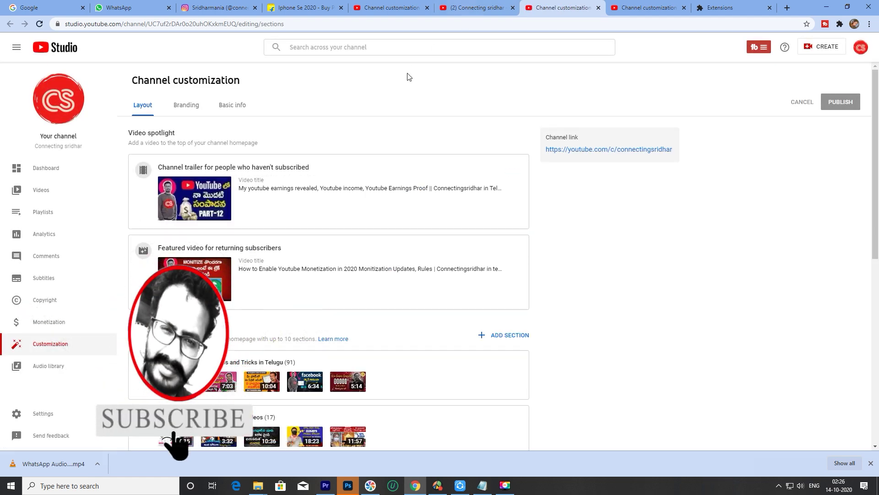
- Switch through the branding, basic info and layout sections of the channel customization, ending on basic info
click(187, 106)
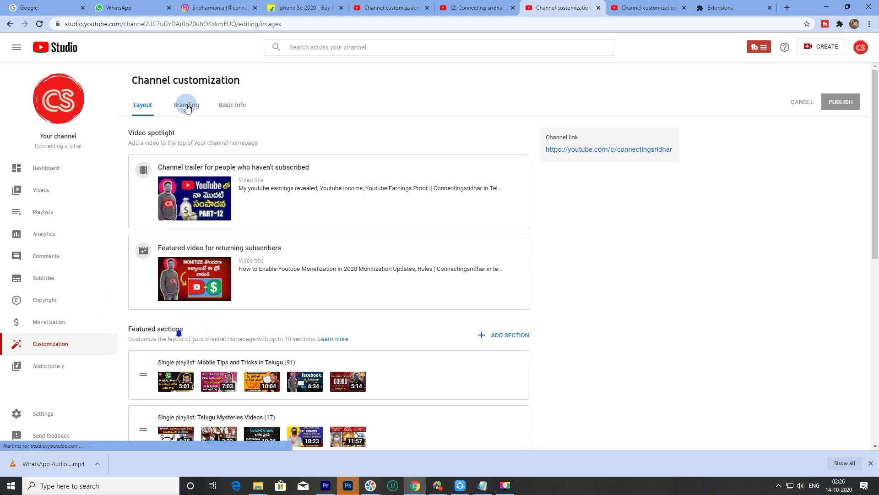
click(232, 109)
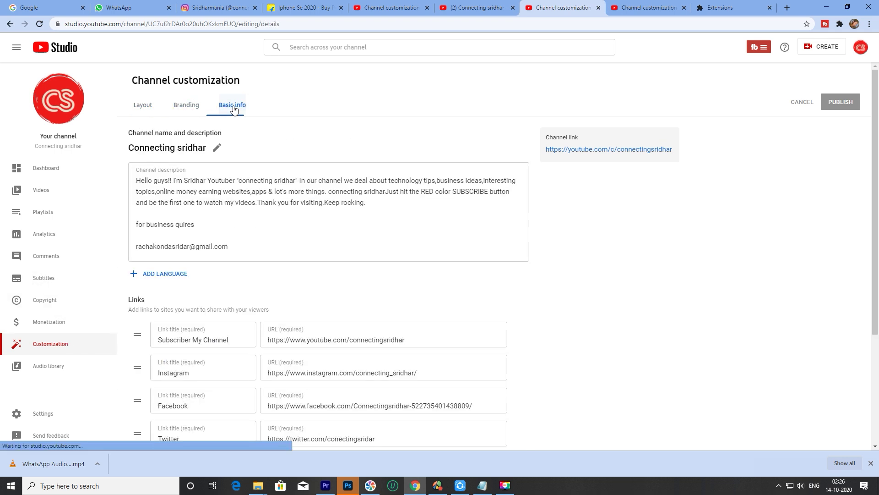
click(146, 108)
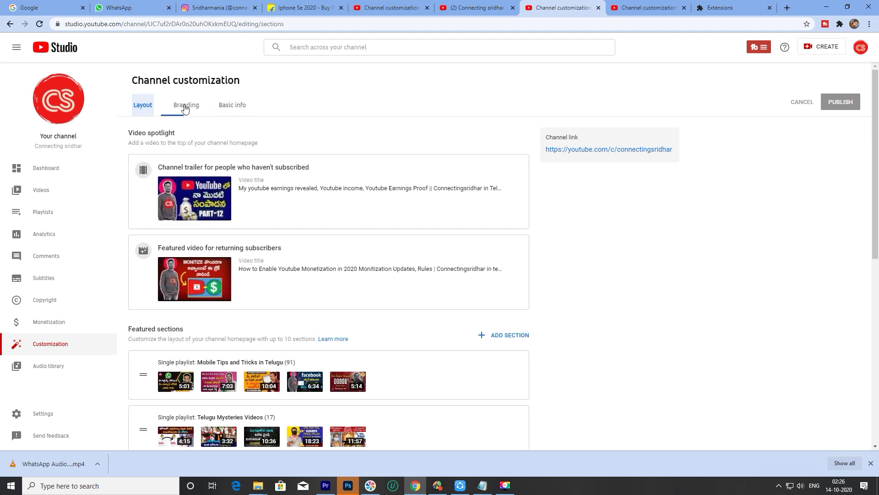
click(188, 109)
click(237, 110)
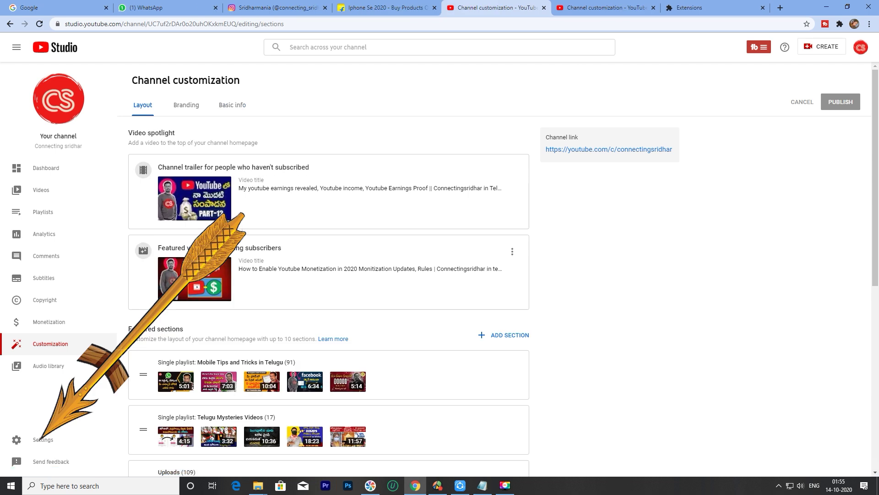
- Open the Studio settings and show the channel's feature eligibility
click(42, 443)
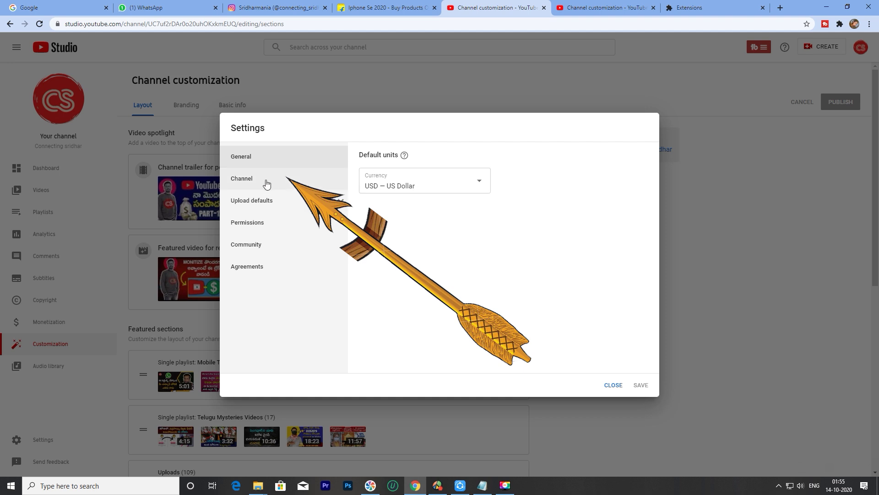
click(252, 190)
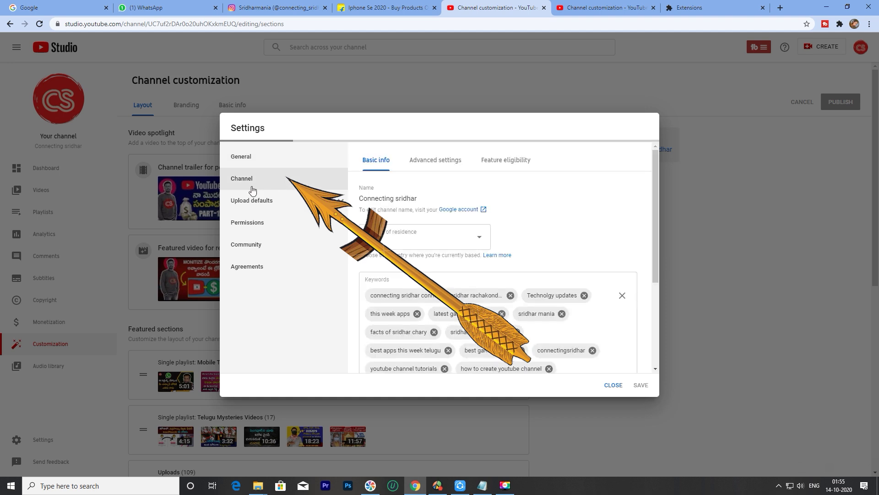
click(508, 164)
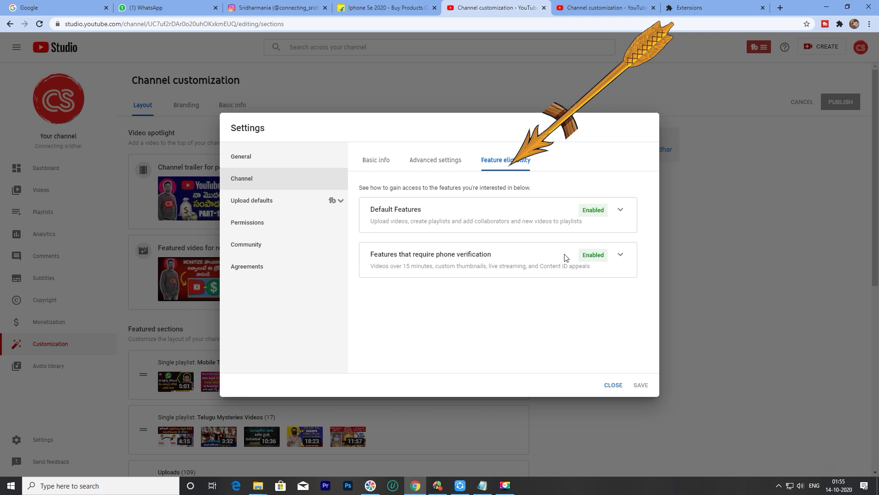
- Expand the default features and the features that require phone verification to read their contents and requirements
click(620, 212)
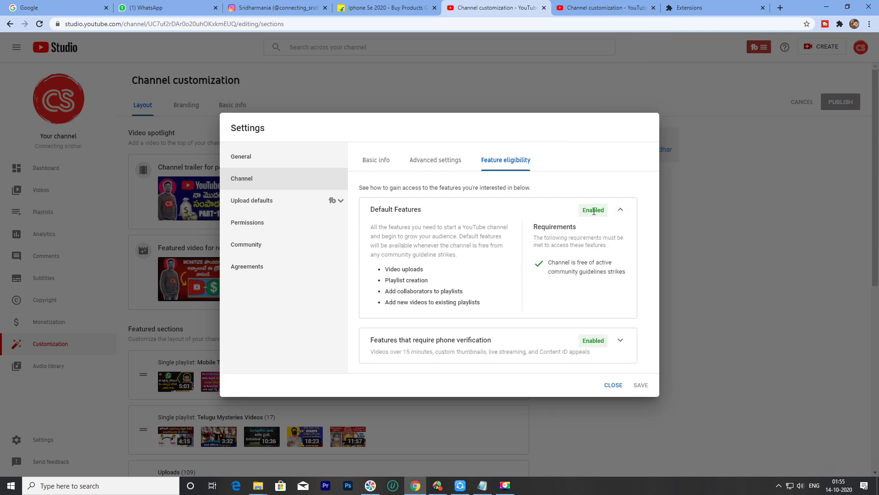
click(620, 210)
click(587, 270)
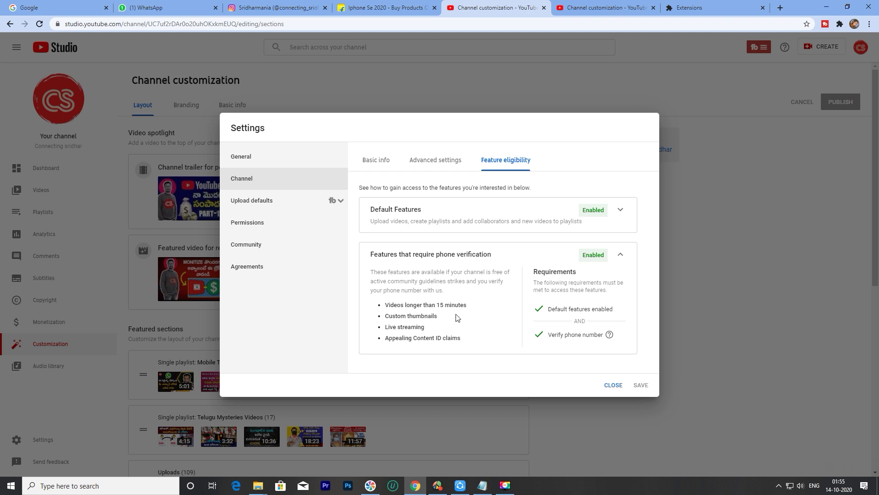
click(620, 211)
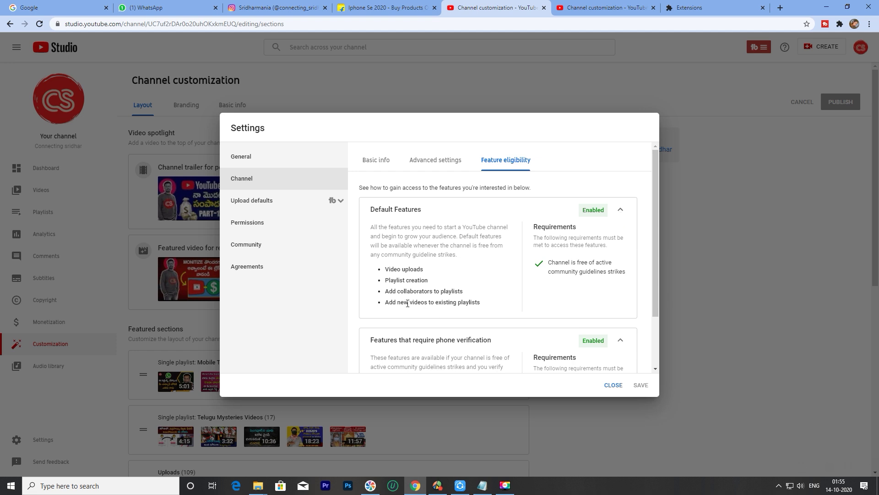
- Collapse the default features, recheck the features that require phone verification, and close the Studio settings
click(621, 212)
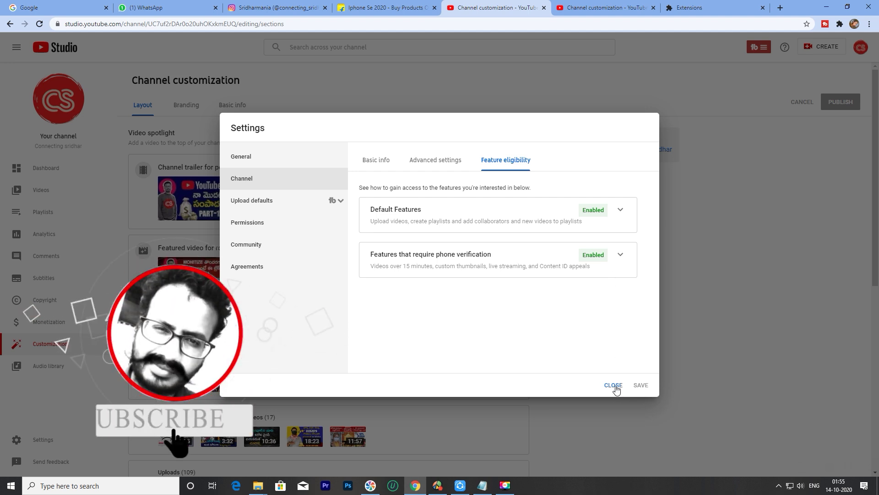
click(620, 255)
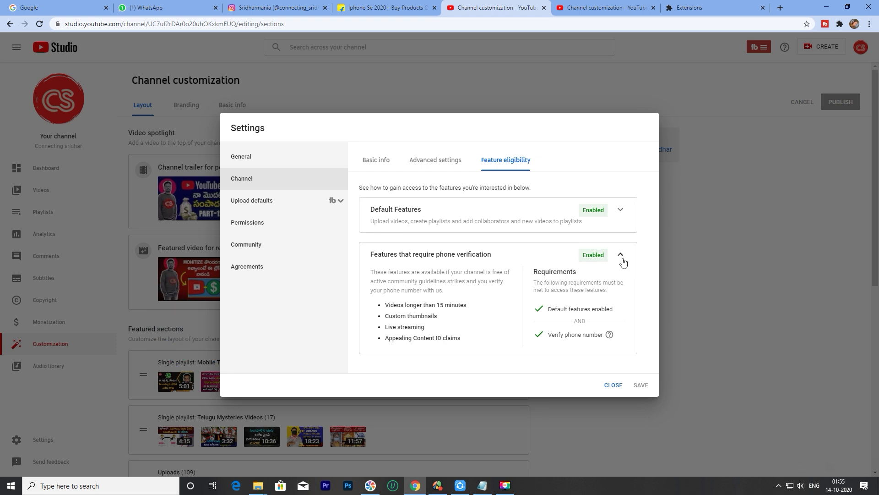
click(621, 254)
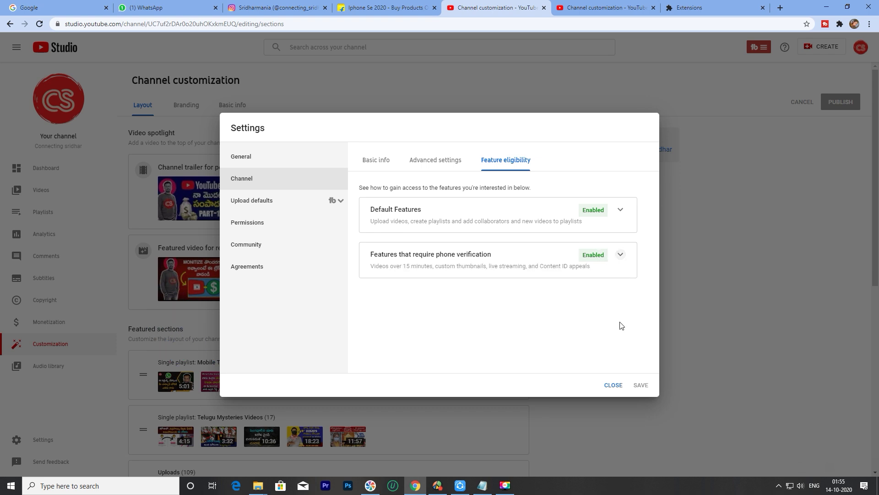
click(614, 388)
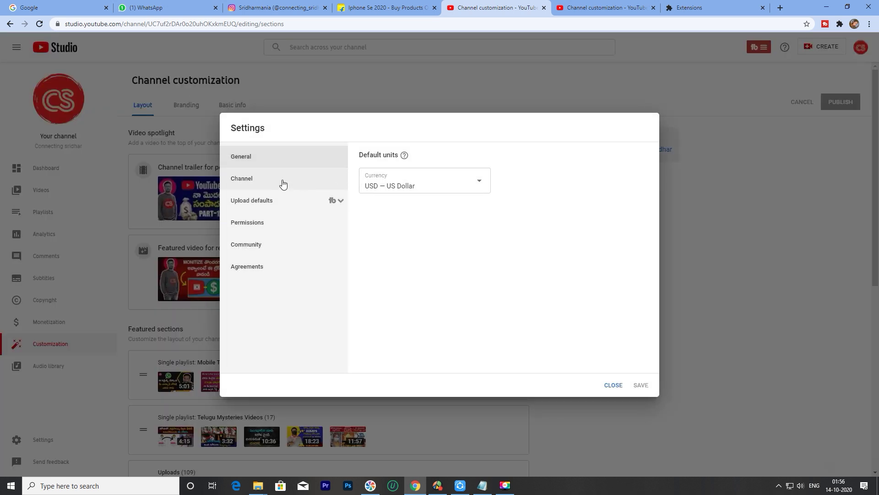
- Show the other settings links at the end of the channel's advanced settings in the Studio settings
click(283, 179)
click(436, 168)
scroll(447, 314, down, 10)
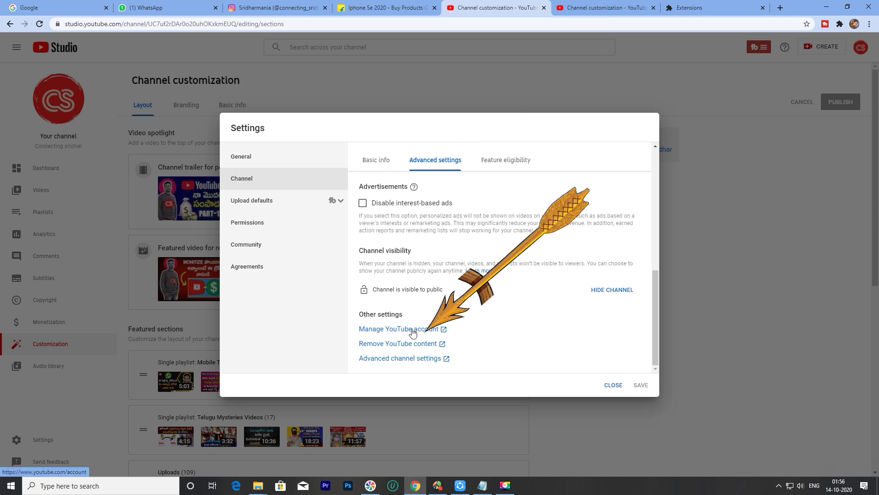
- Go to the YouTube account management page, show its advanced settings, and open the help article about custom URLs
click(412, 331)
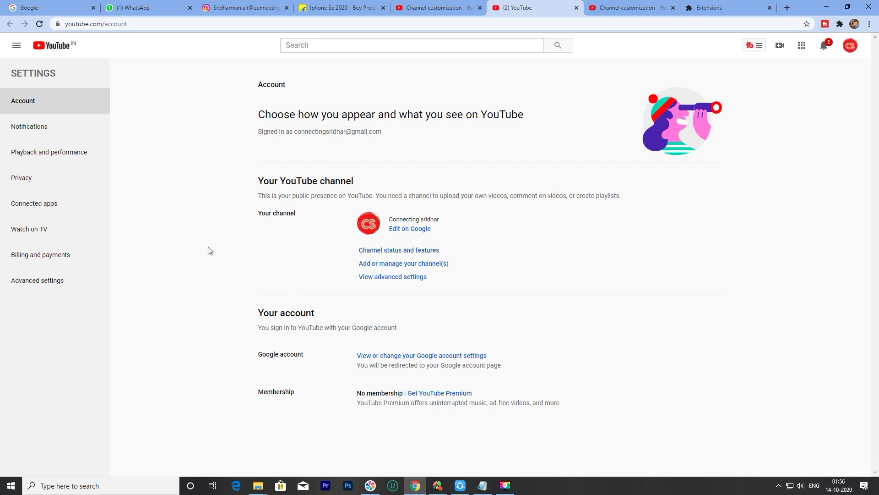
click(47, 287)
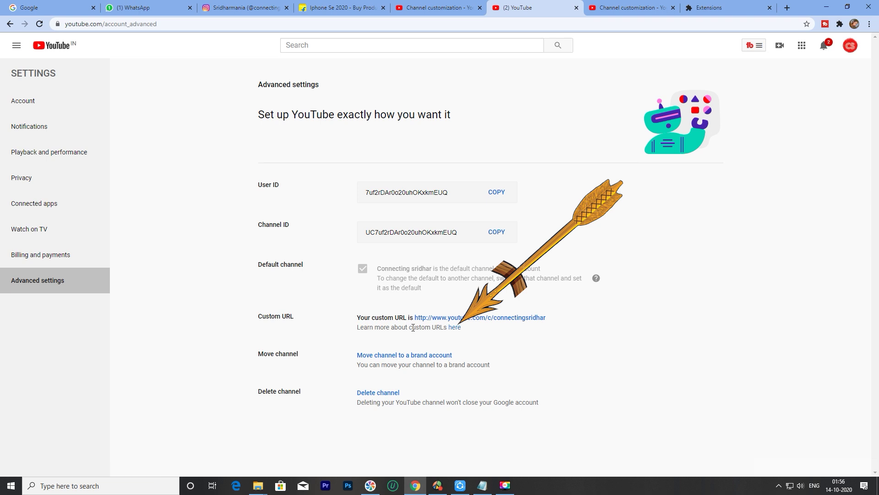
click(456, 330)
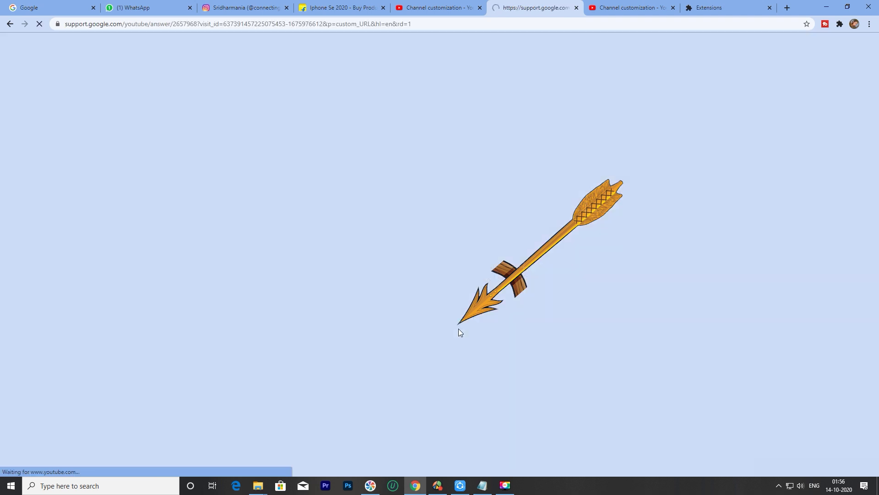